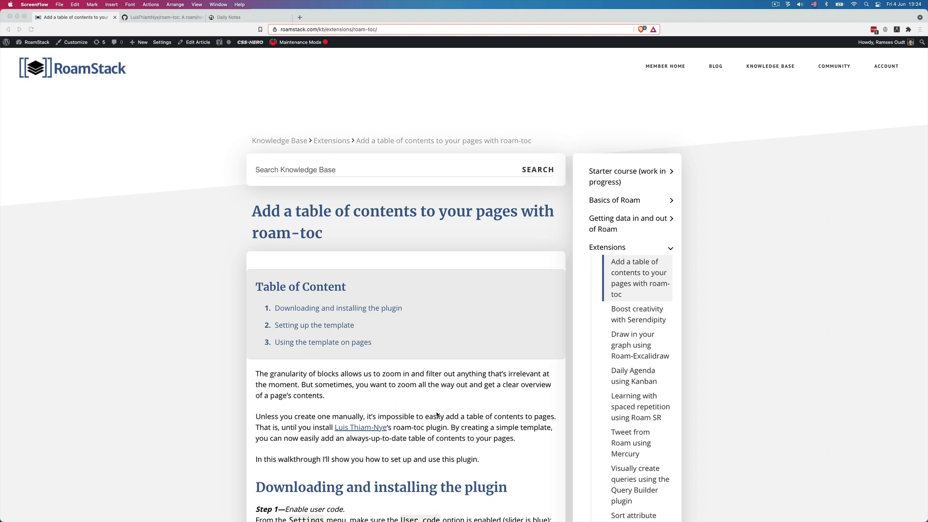
# - Scroll through the RoamStack roam-toc article to its end and partway back up
pyautogui.scroll(-10, 478, 407)
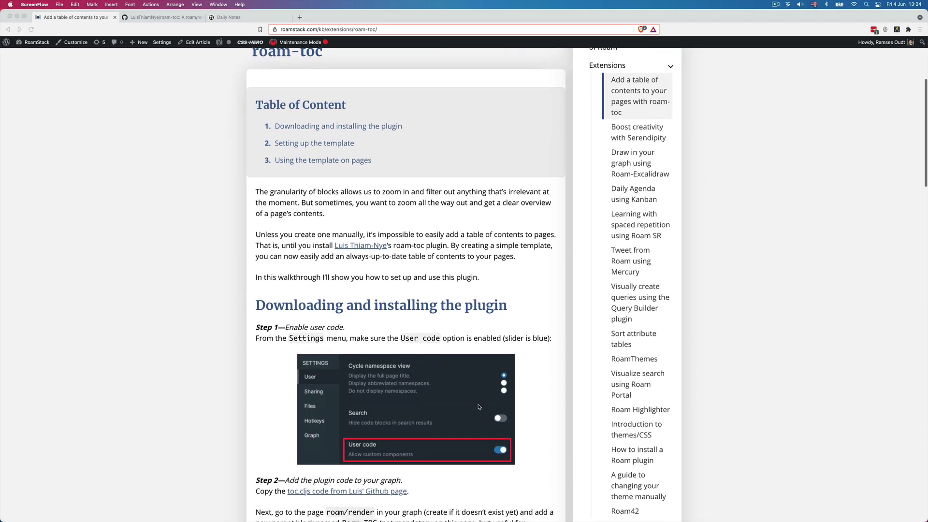
pyautogui.scroll(-8, 478, 407)
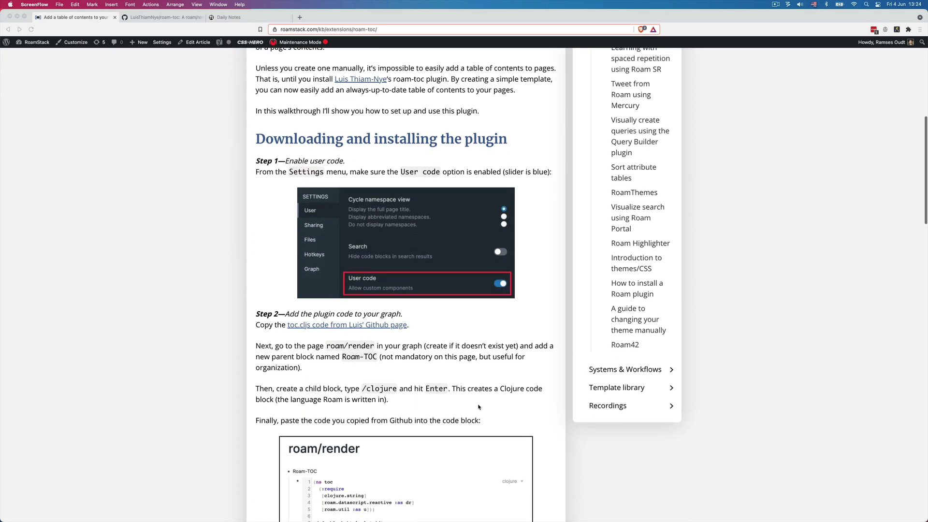
pyautogui.scroll(-4, 479, 407)
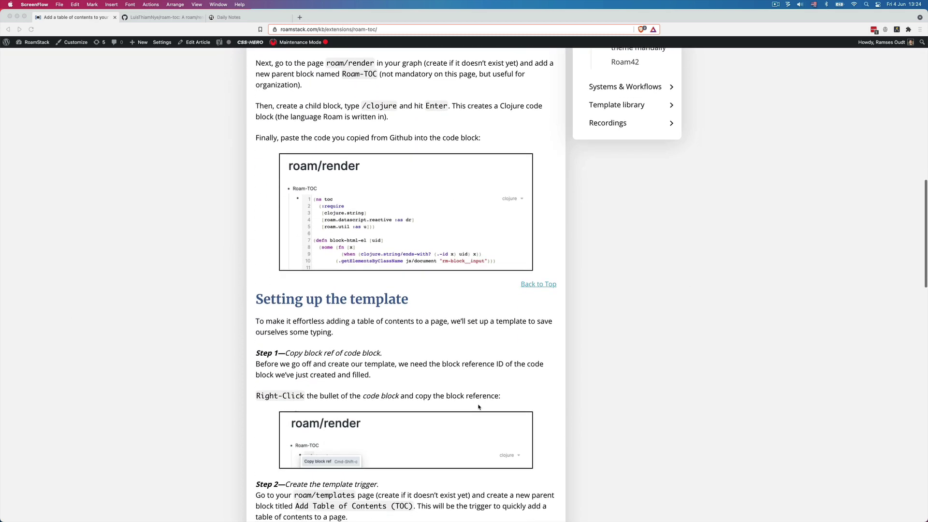
pyautogui.scroll(-6, 478, 407)
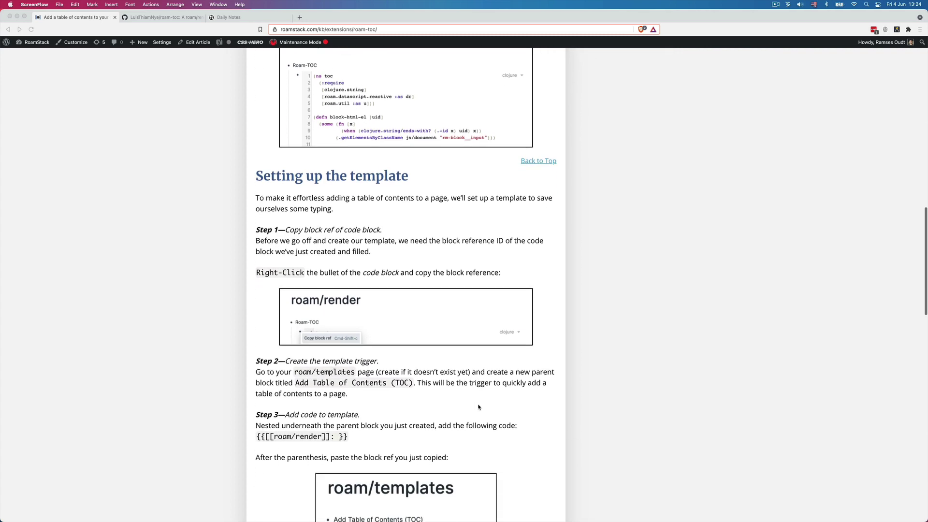
pyautogui.scroll(-4, 478, 407)
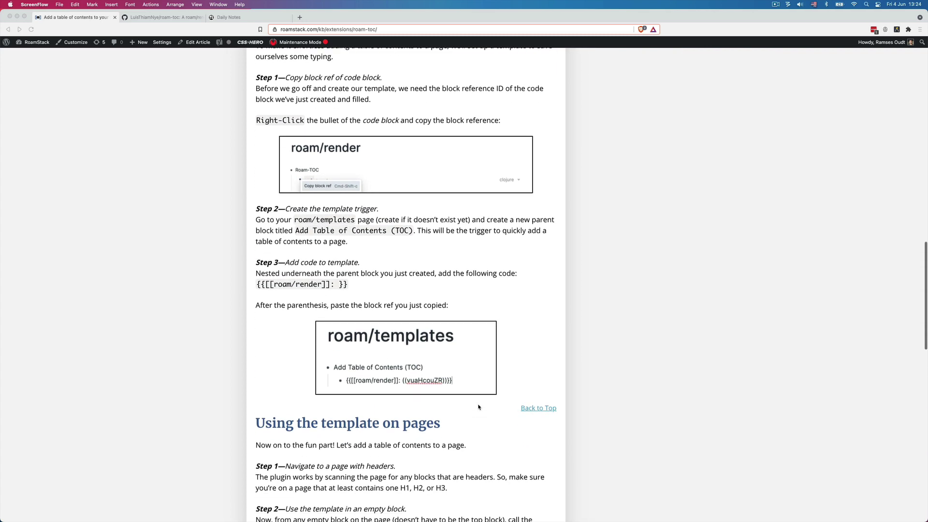
pyautogui.scroll(-8, 478, 407)
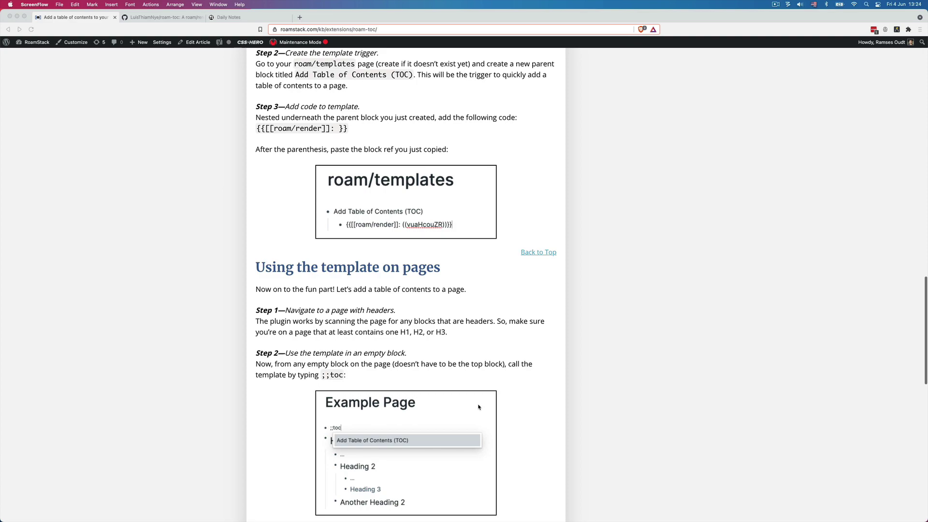
pyautogui.scroll(-1, 478, 407)
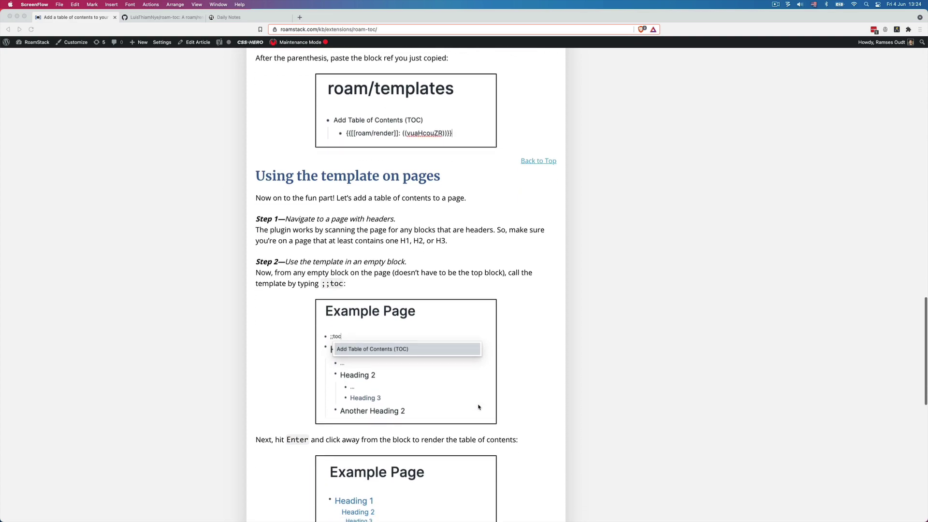
pyautogui.scroll(-9, 478, 407)
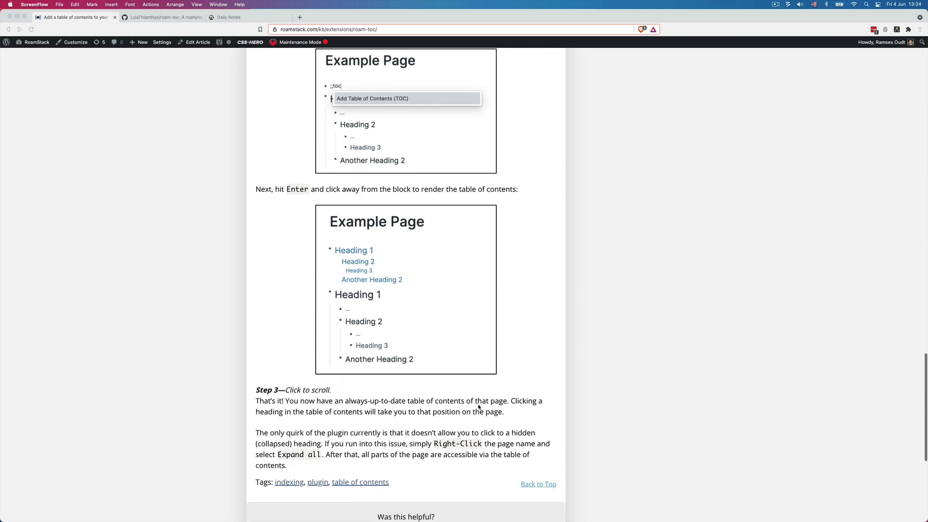
pyautogui.scroll(20, 478, 407)
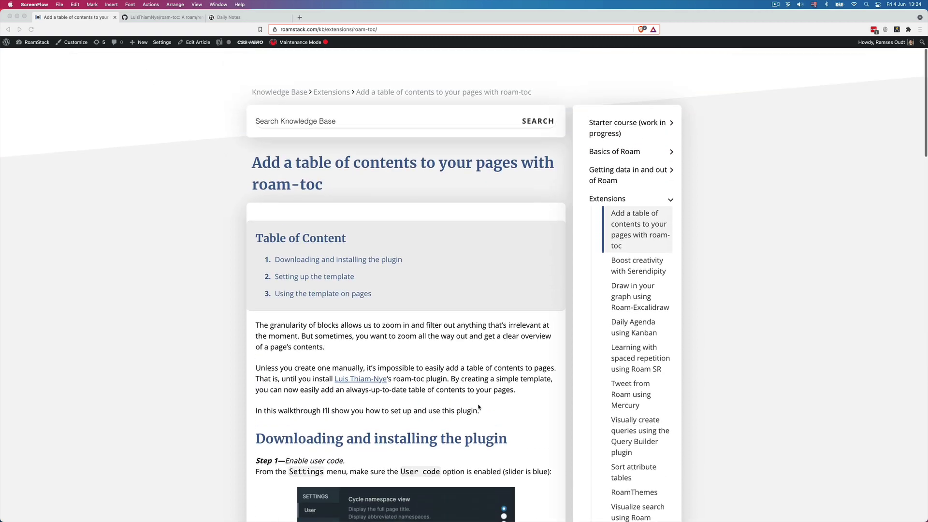
pyautogui.scroll(2, 478, 407)
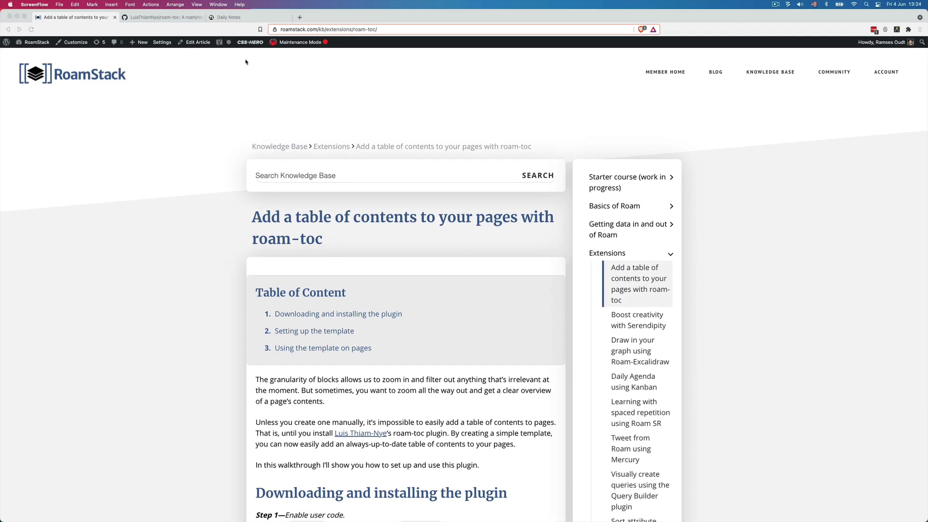
pyautogui.click(234, 17)
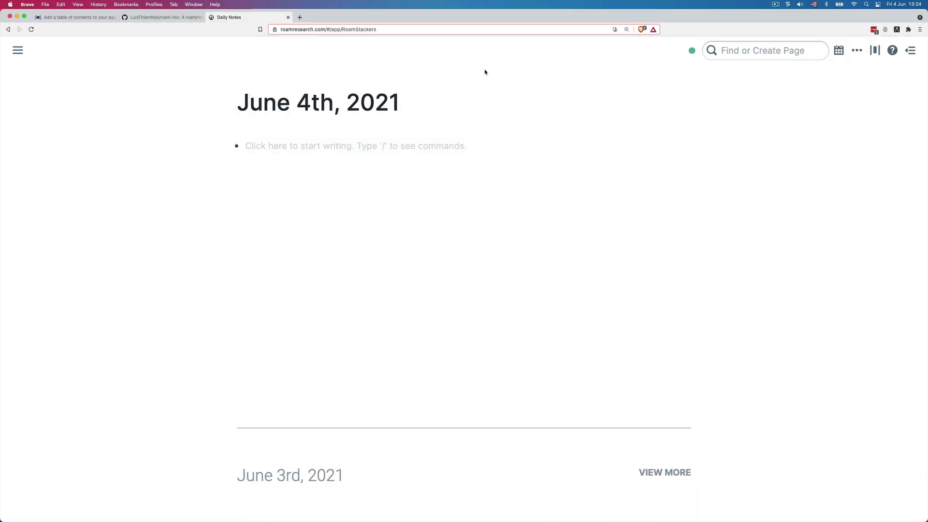
pyautogui.click(861, 56)
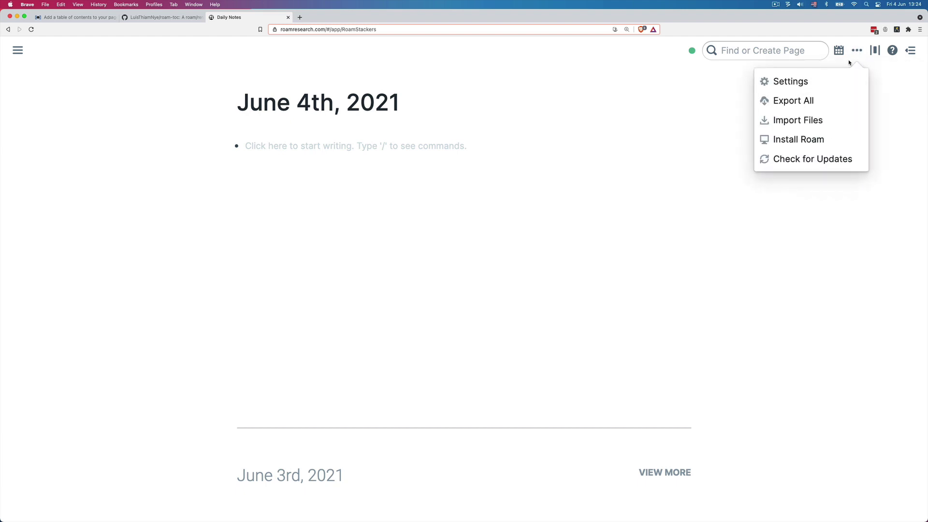
pyautogui.click(839, 79)
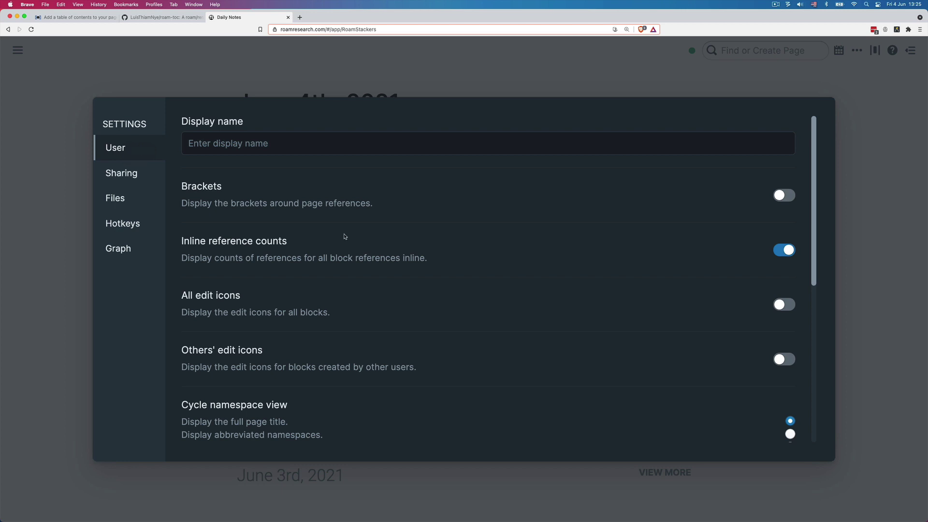
pyautogui.scroll(-5, 344, 237)
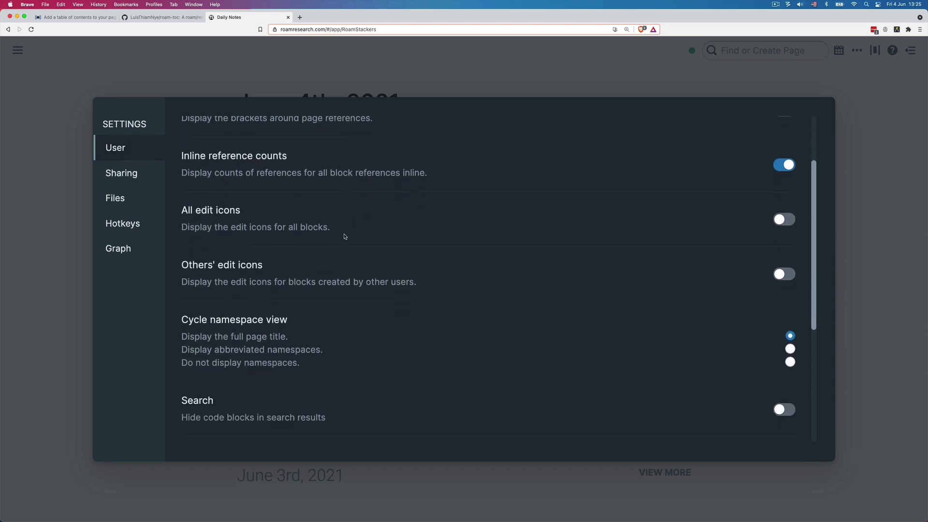
pyautogui.scroll(-2, 344, 237)
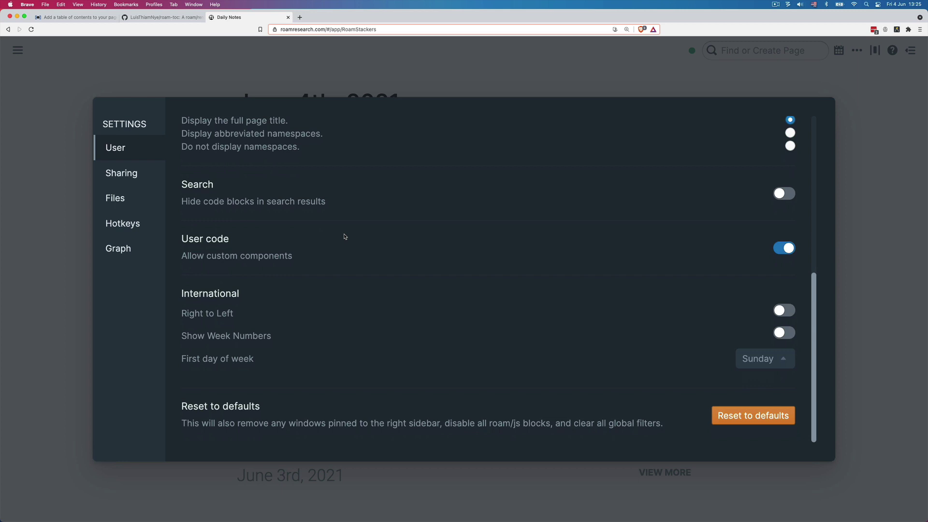
pyautogui.moveTo(181, 238); pyautogui.dragTo(229, 237)
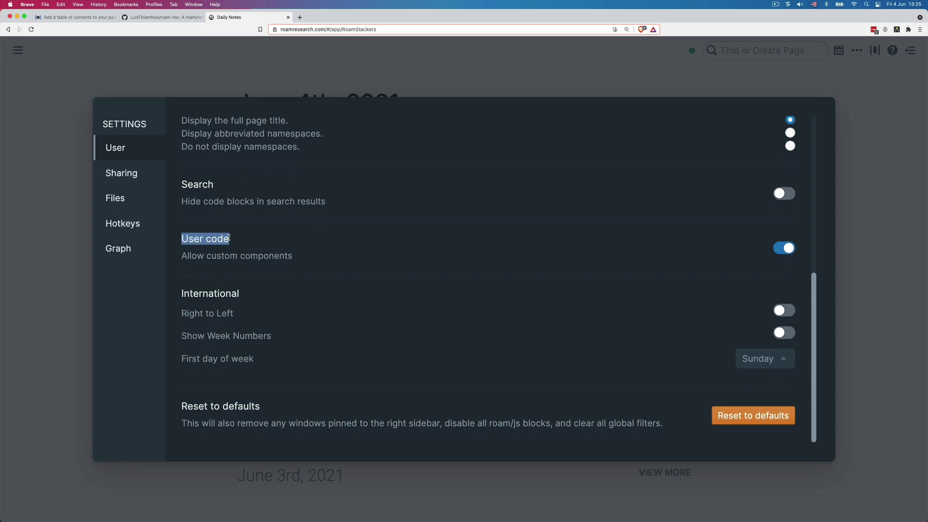
pyautogui.click(599, 260)
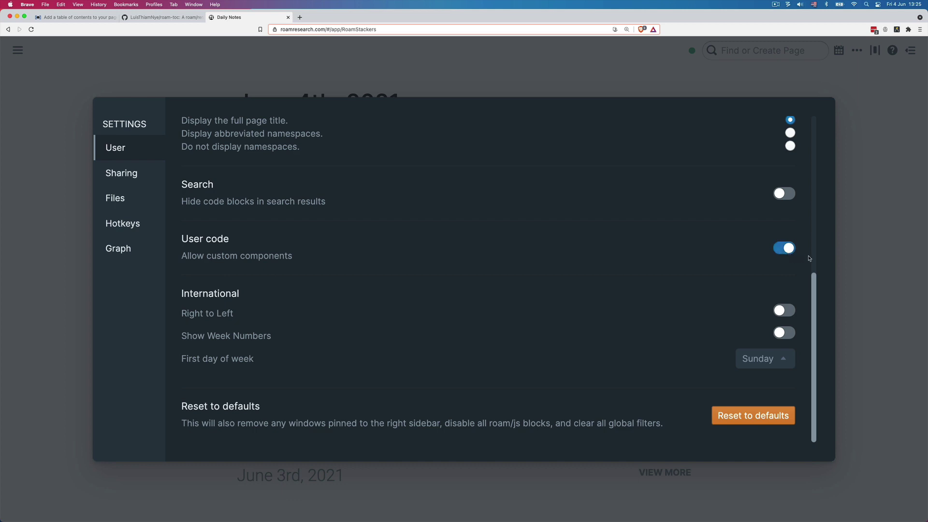
pyautogui.click(877, 259)
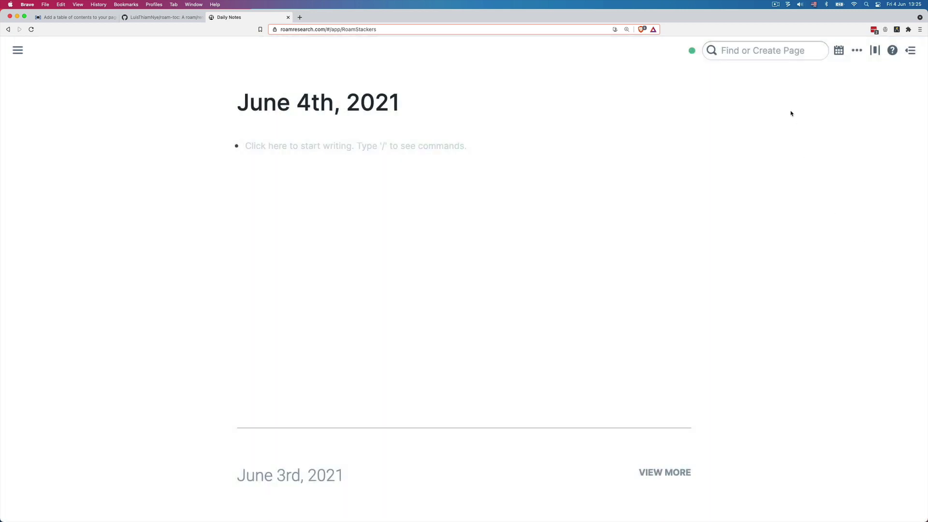
# - Open the roam/render page and write a first block reading 'Roam-TOC'
pyautogui.click(775, 56)
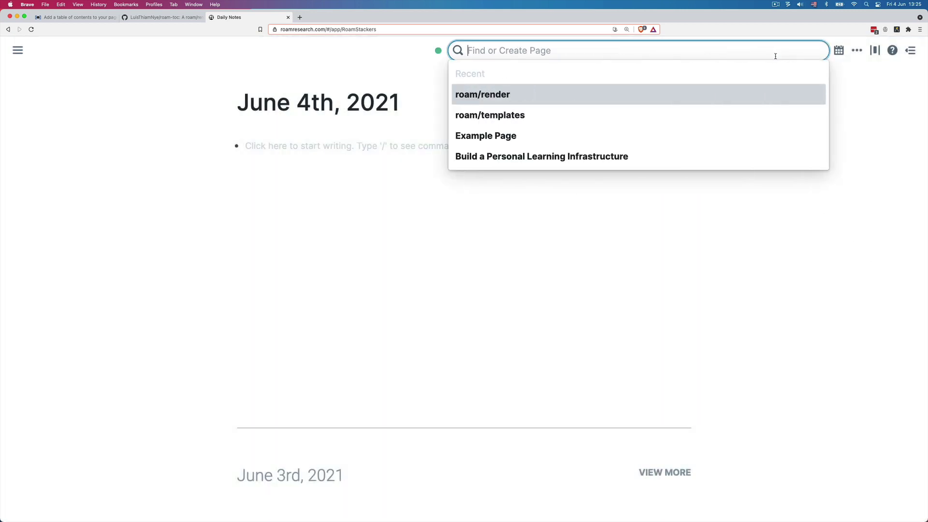
pyautogui.write('roam/render')
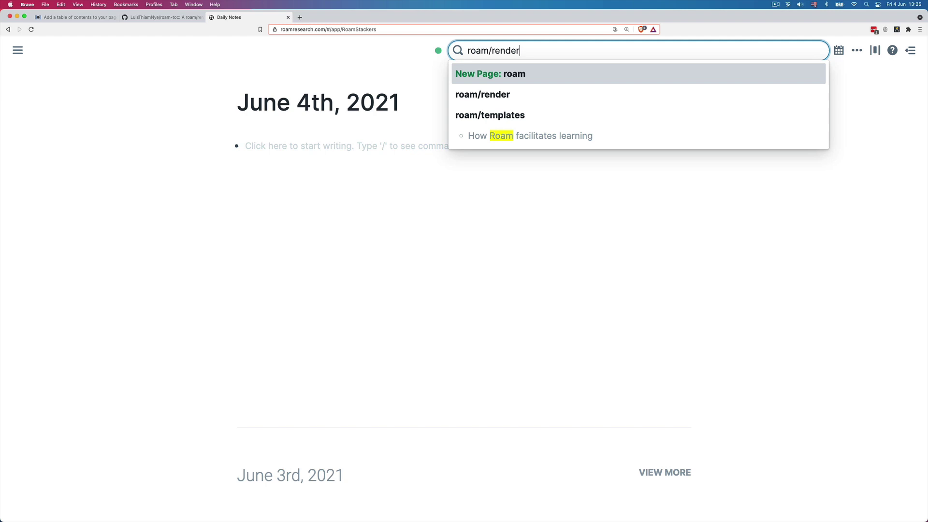
pyautogui.press('Return')
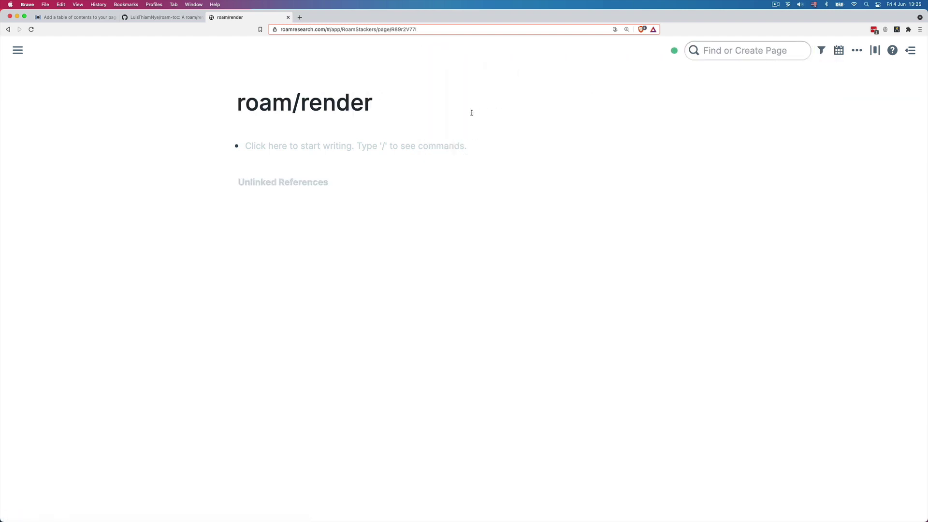
pyautogui.click(452, 141)
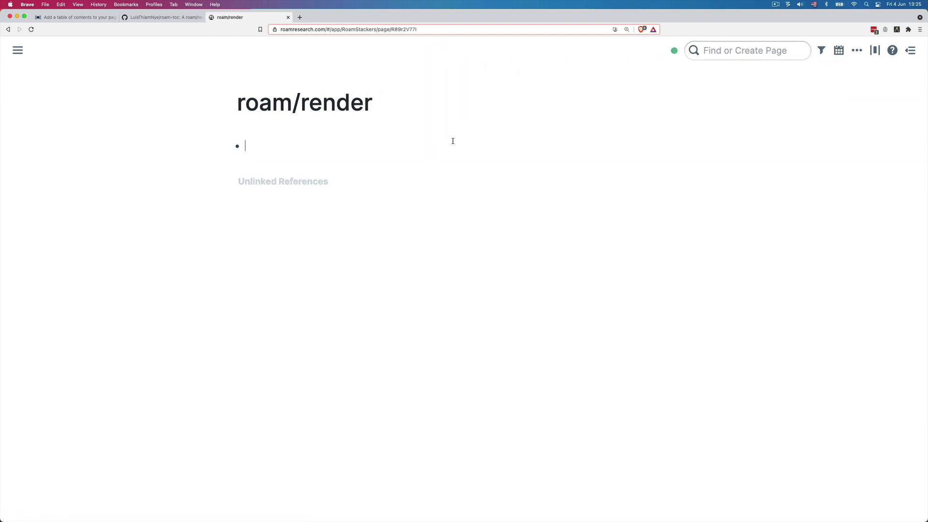
pyautogui.write('Roam-TOC')
# - Nest an empty /clojure code block under the Roam-TOC block
pyautogui.press('Return')
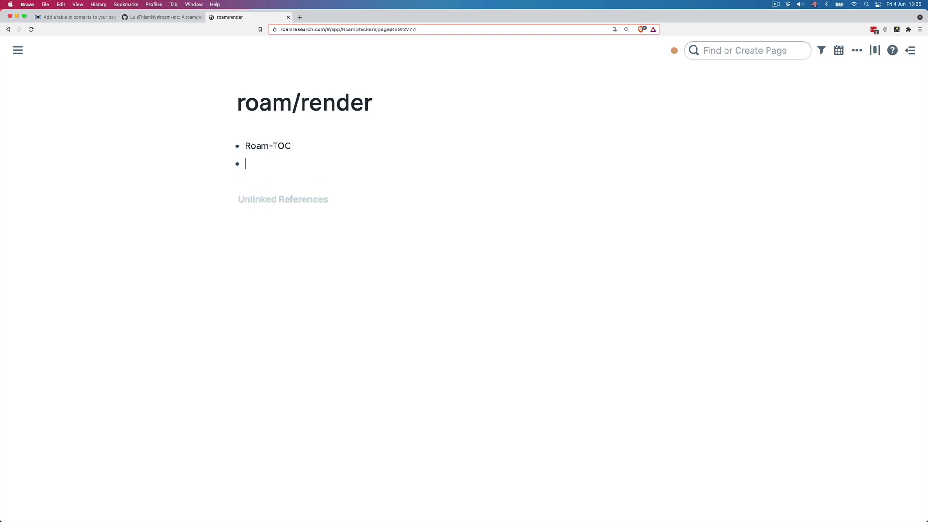
pyautogui.press('Tab')
pyautogui.write('/clojure')
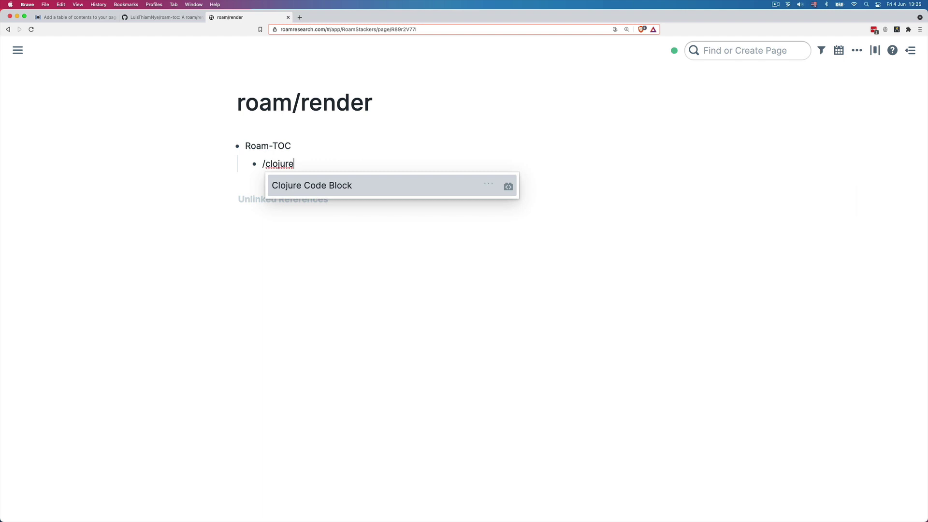
pyautogui.press('Return')
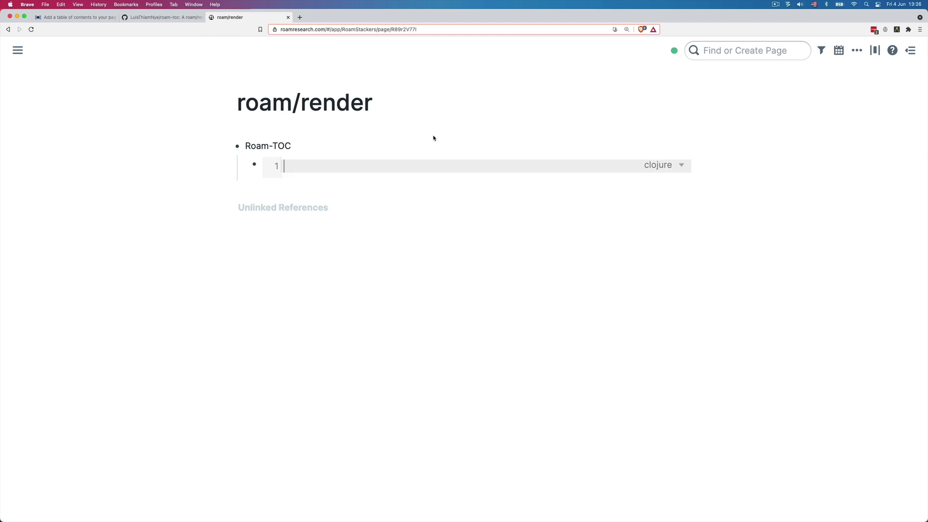
pyautogui.hotkey('ctrl', 'shift', 'Tab')
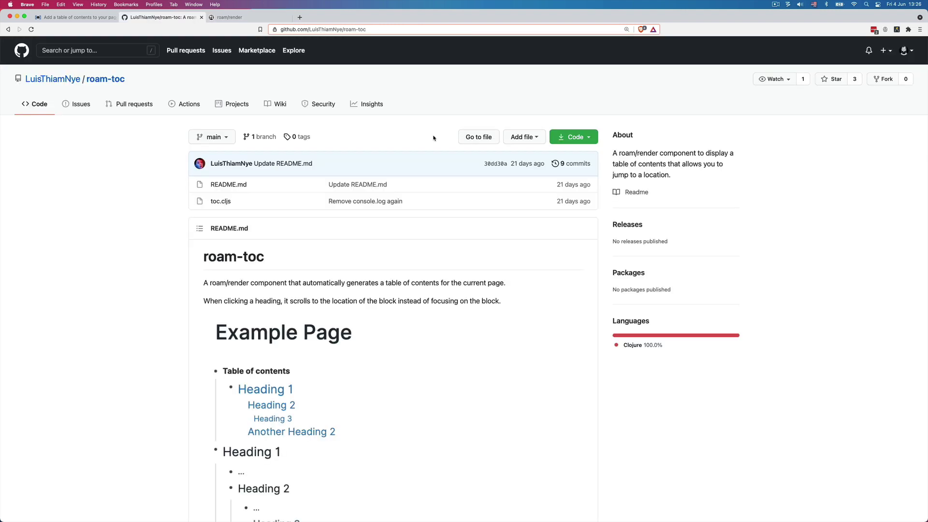
# - Open toc.cljs in the roam-toc repository and copy its full 40-line source
pyautogui.click(221, 202)
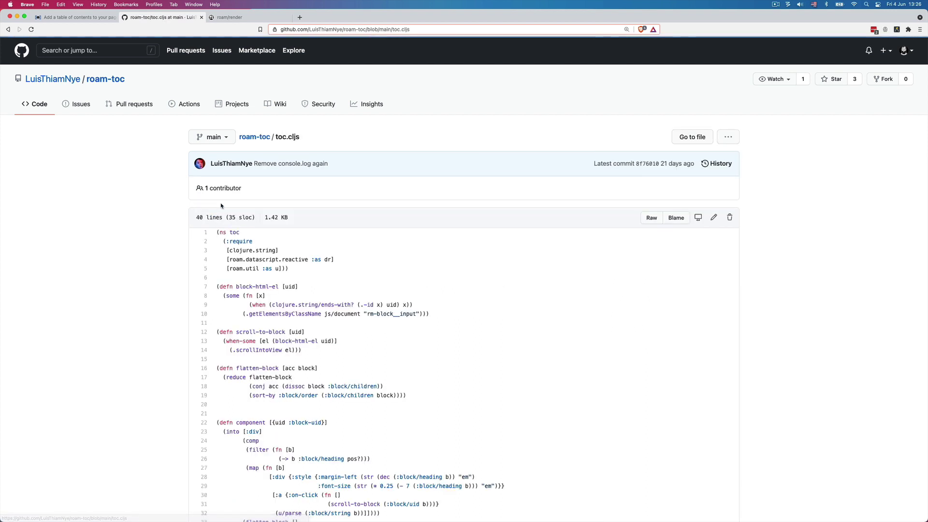
pyautogui.scroll(-5, 247, 233)
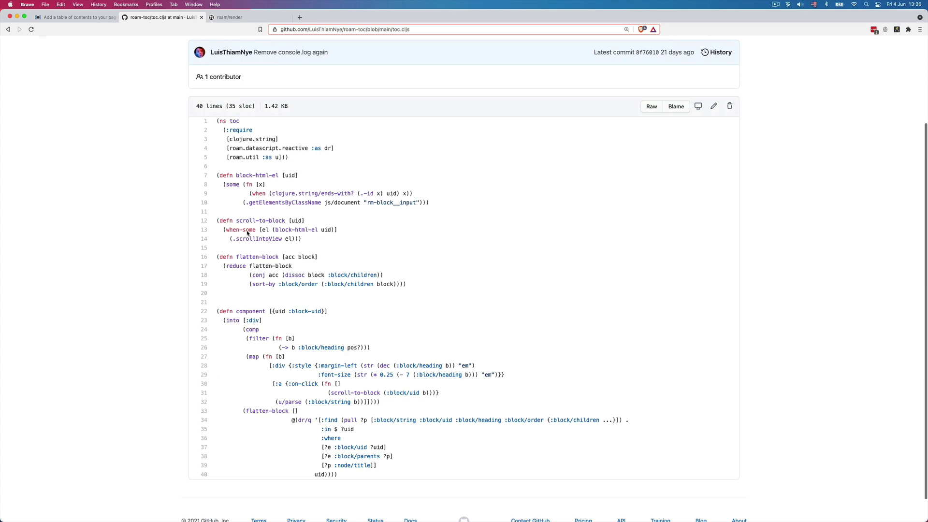
pyautogui.moveTo(218, 121); pyautogui.dragTo(448, 473)
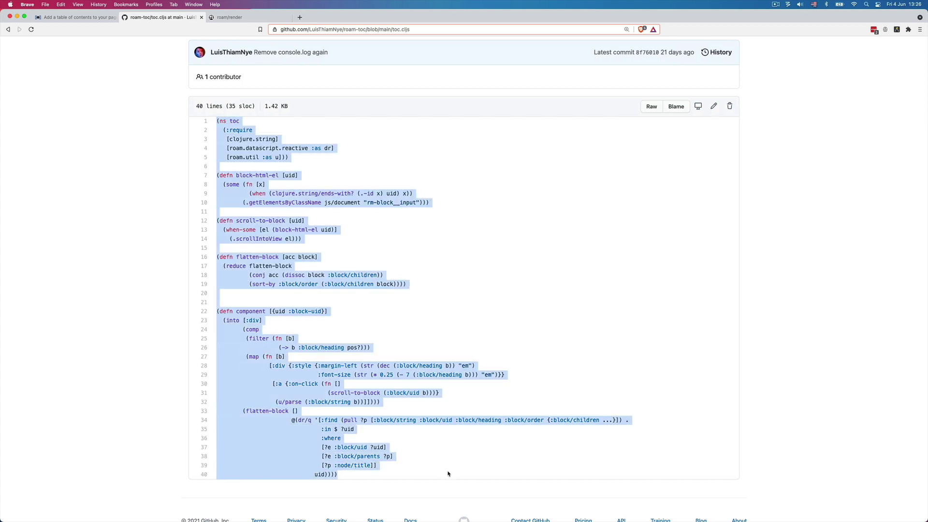
pyautogui.press('super+c')
# - Paste the copied toc.cljs source into the empty Clojure block under Roam-TOC
pyautogui.hotkey('ctrl', 'Tab')
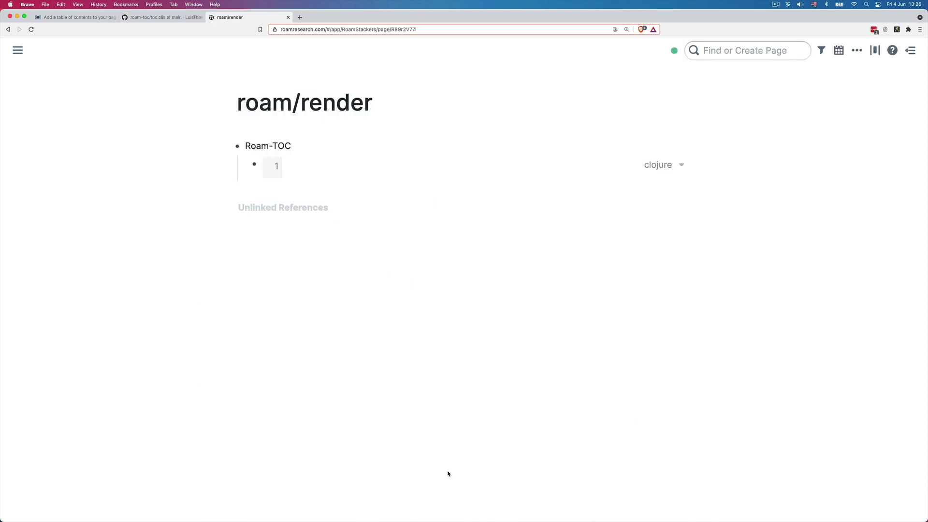
pyautogui.click(304, 167)
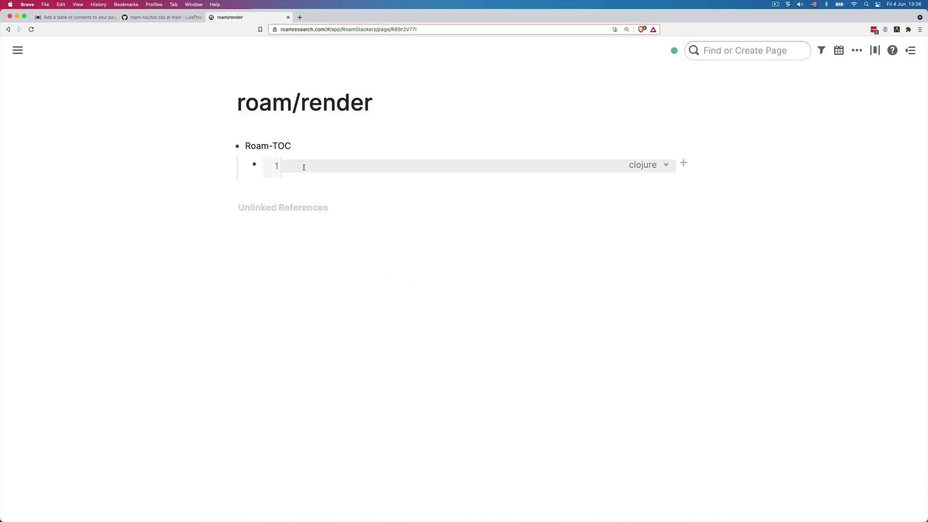
pyautogui.press('super+v')
pyautogui.scroll(4, 154, 183)
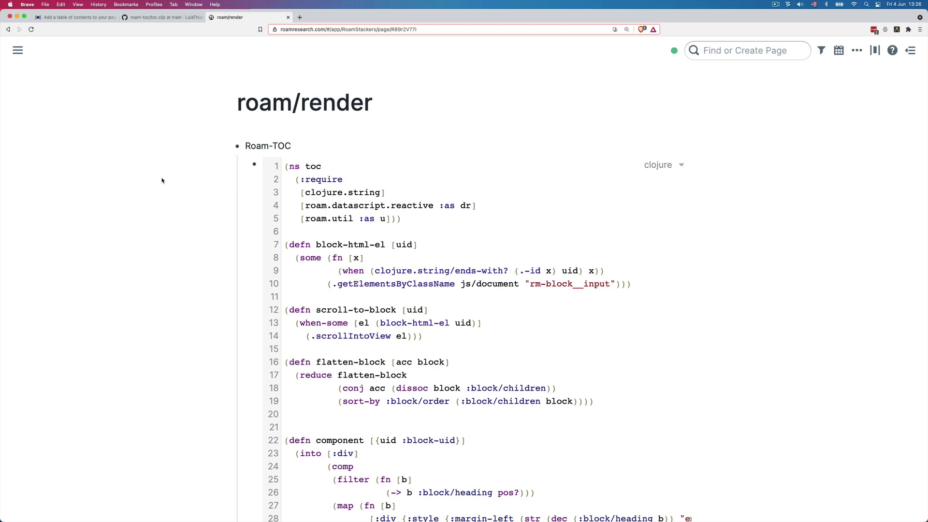
# - Copy a block reference to the Clojure code block holding the TOC code
pyautogui.rightClick(254, 165)
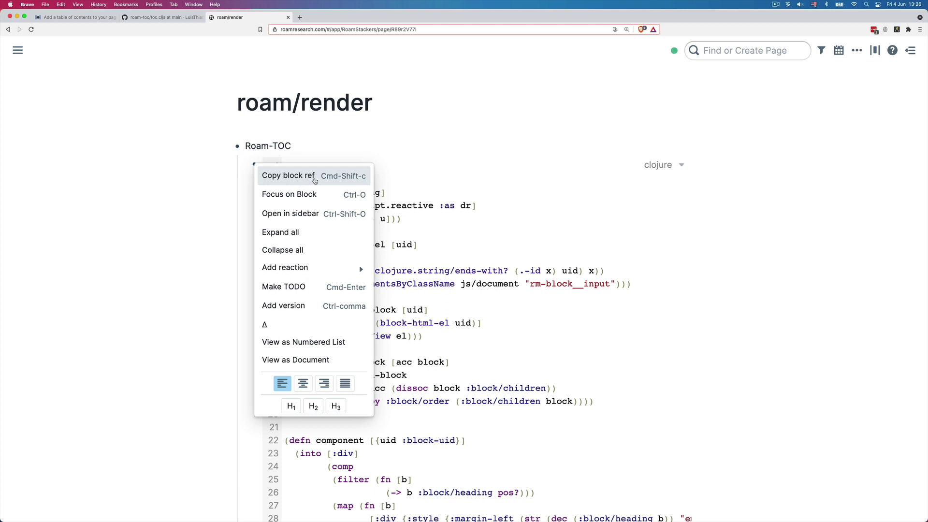
pyautogui.click(315, 180)
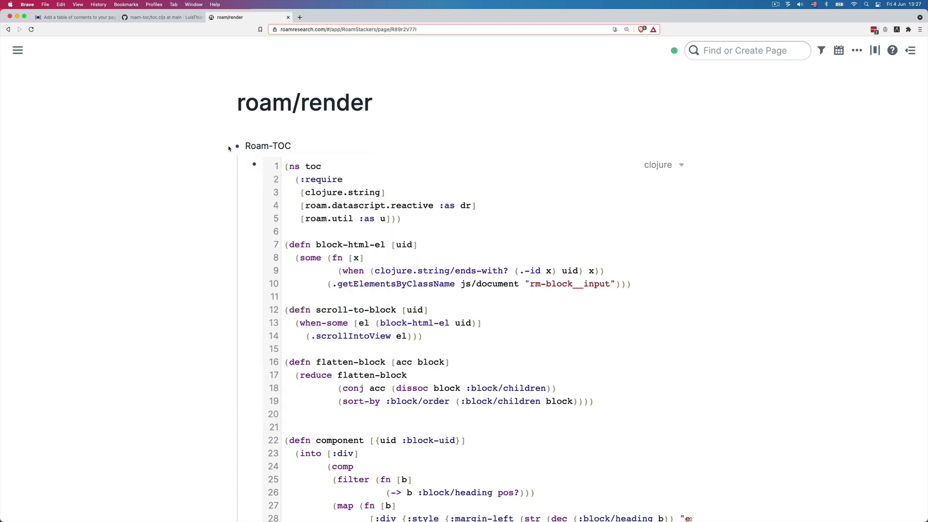
pyautogui.click(732, 56)
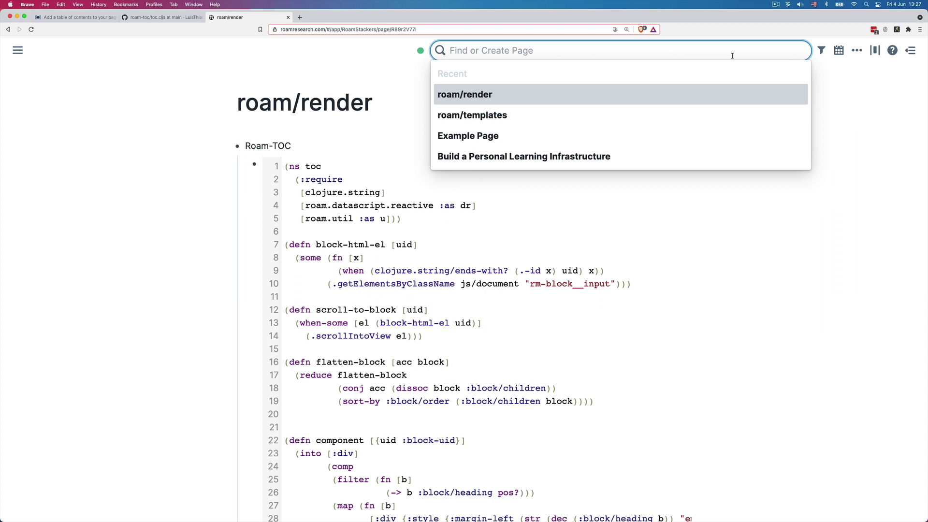
# - Open roam/templates and type 'Add Table of Contents (TOC)' into its first block
pyautogui.write('roam/')
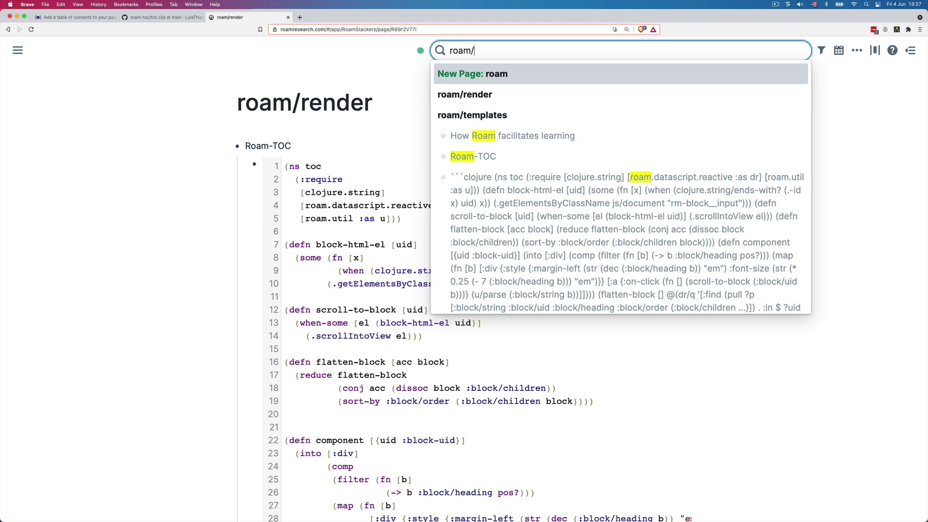
pyautogui.press('Down')
pyautogui.press('Down')
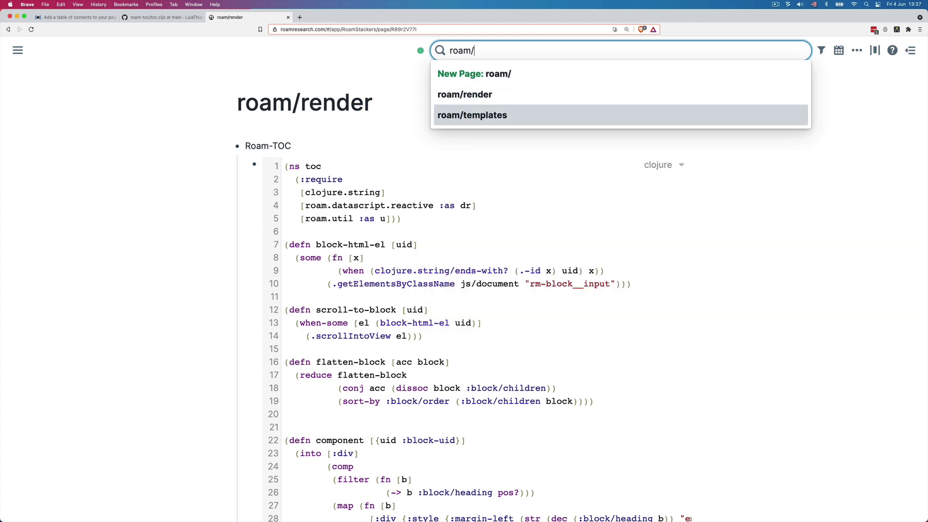
pyautogui.press('Return')
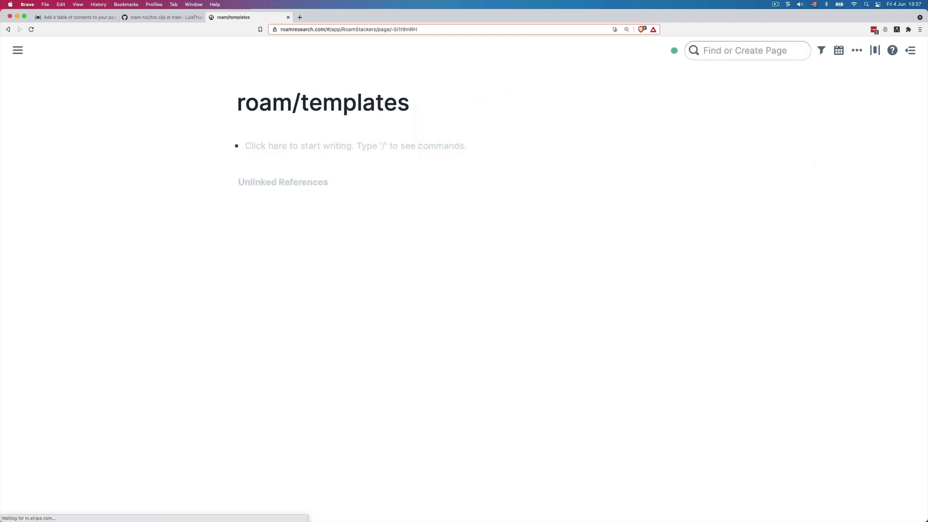
pyautogui.click(404, 146)
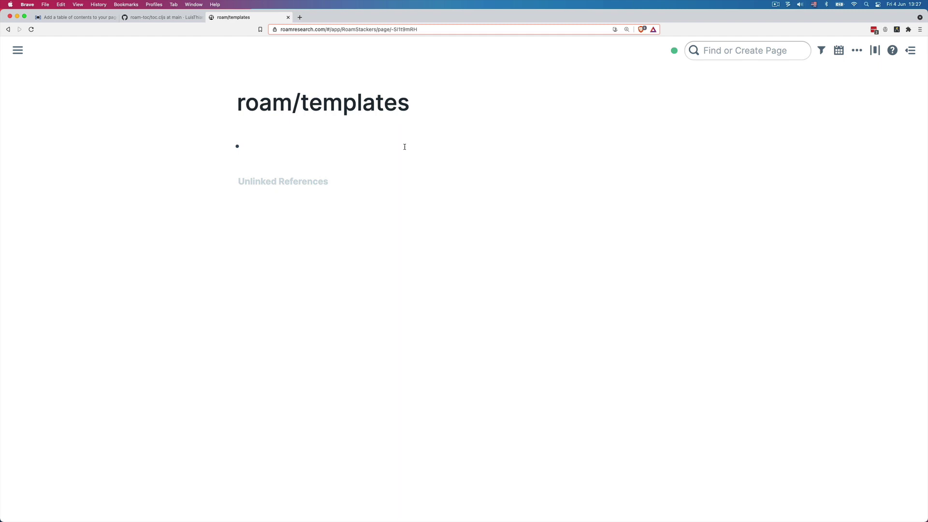
pyautogui.write('Add Table of Contents (')
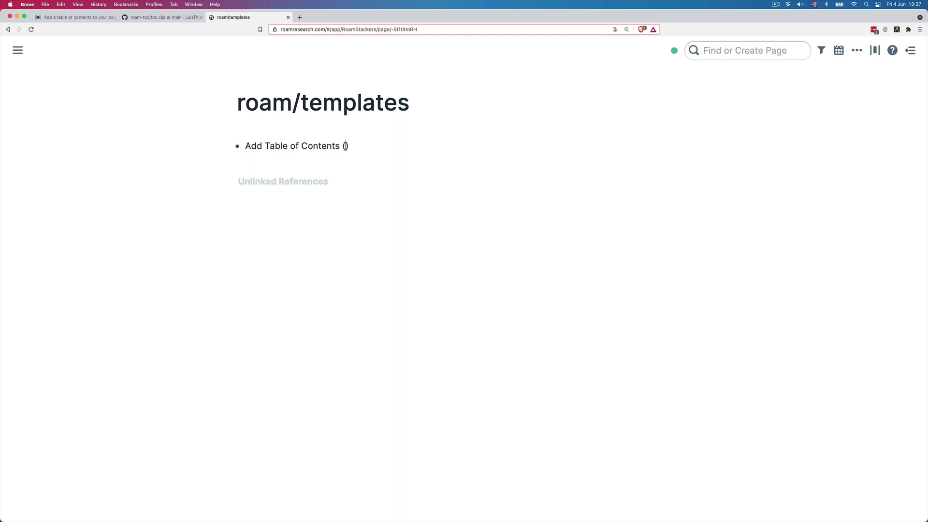
pyautogui.write('TOC')
# - Nest a {{[[roam/render]]: }} block containing the pasted TOC code block reference under the template title
pyautogui.press('Right')
pyautogui.press('Return')
pyautogui.press('Tab')
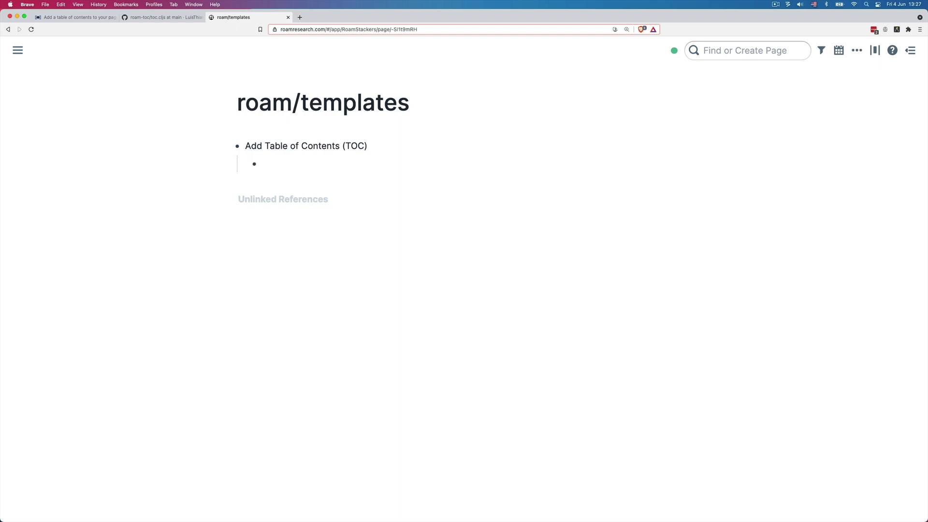
pyautogui.write('{{[[r')
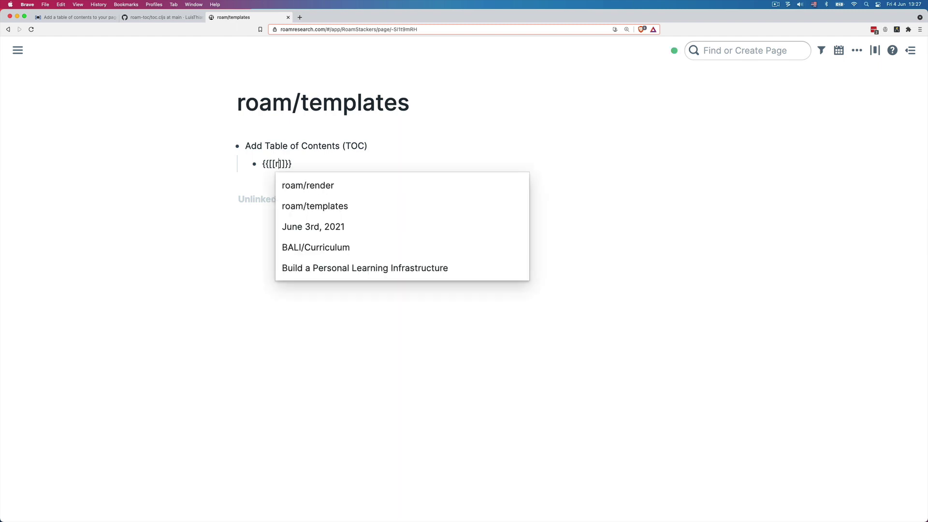
pyautogui.write('oam/r')
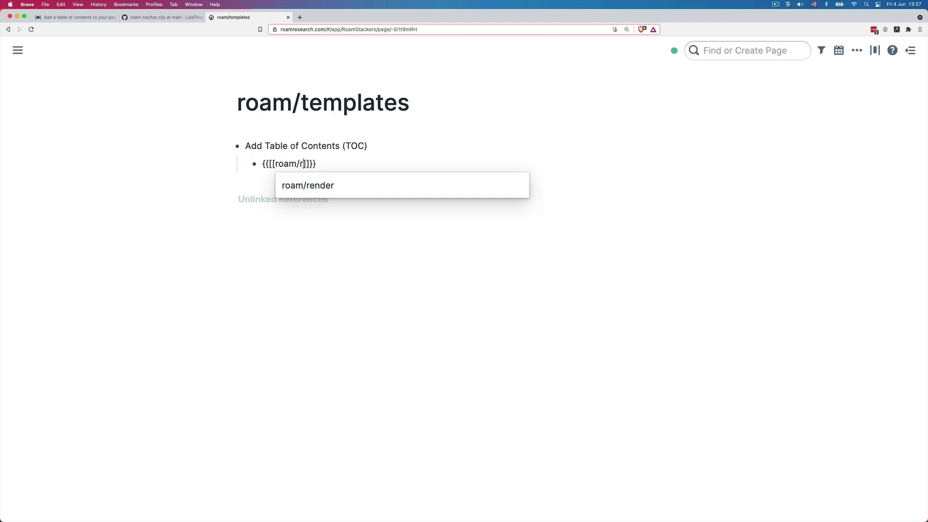
pyautogui.write('ender')
pyautogui.press('Return')
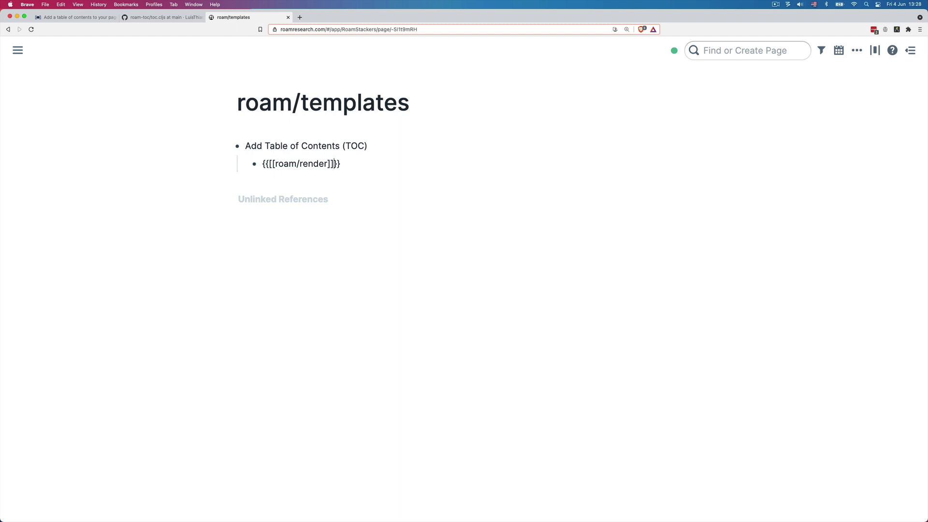
pyautogui.write(':')
pyautogui.press('super+v')
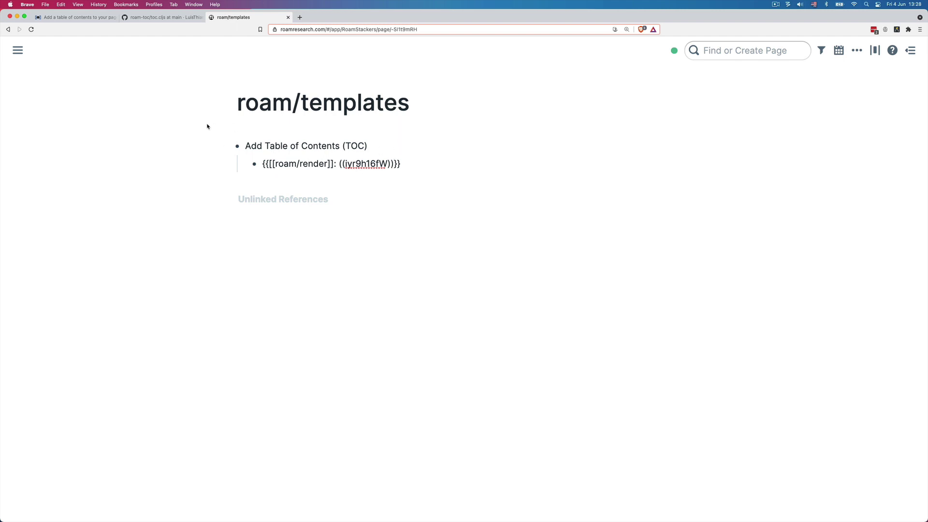
pyautogui.press('Escape')
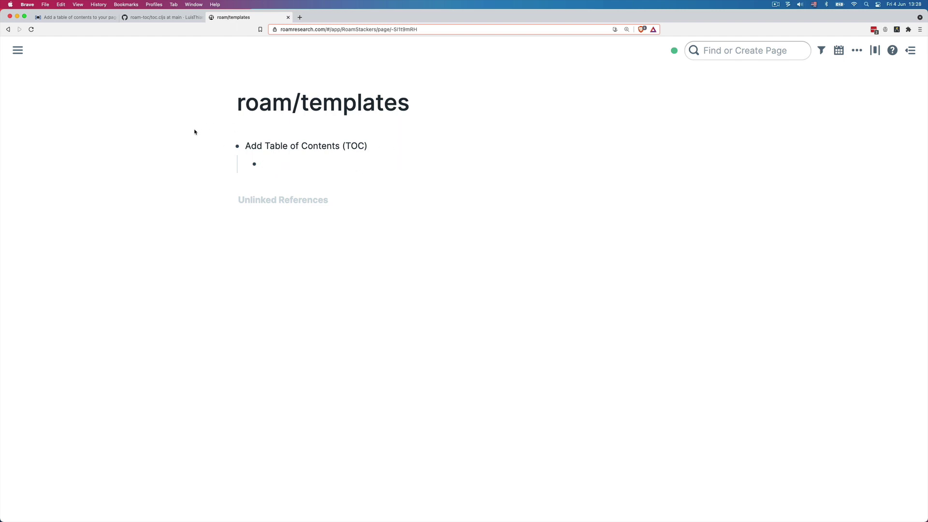
# - Search for 'Example' and open Example Page
pyautogui.click(716, 54)
pyautogui.write('Example')
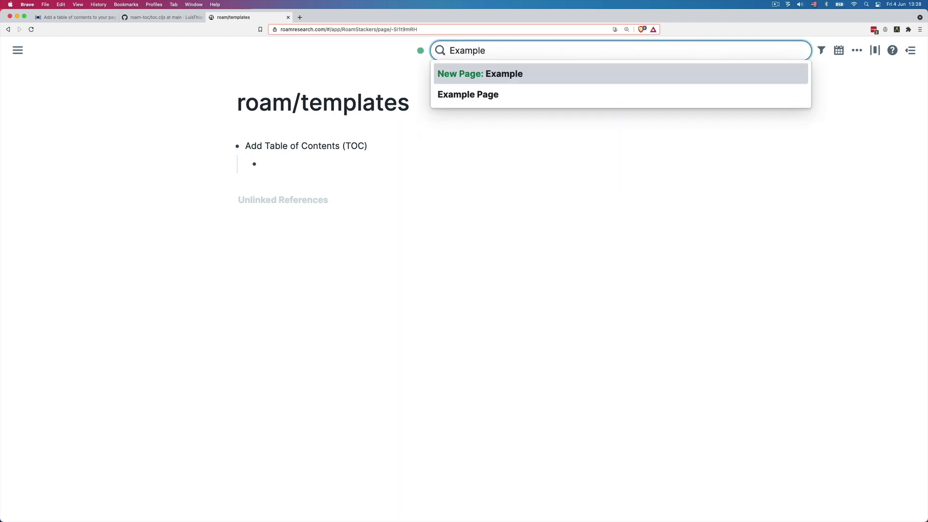
pyautogui.press('Down')
pyautogui.press('Return')
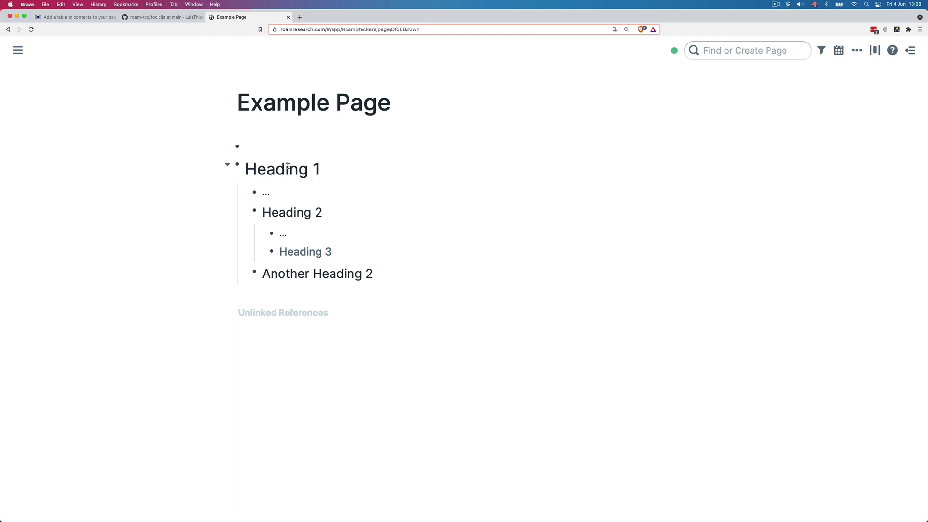
# - Insert the Add Table of Contents (TOC) template via ;;toc into the empty top block
pyautogui.click(309, 147)
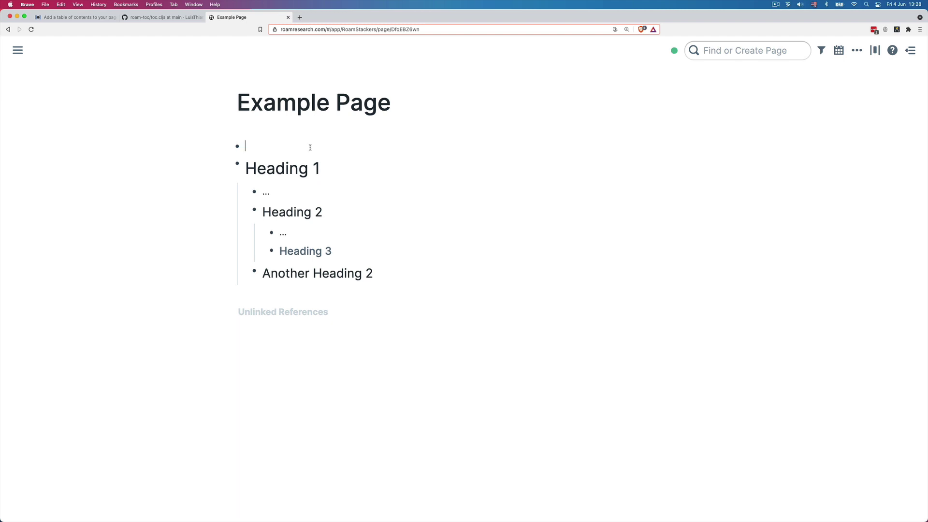
pyautogui.write(';;')
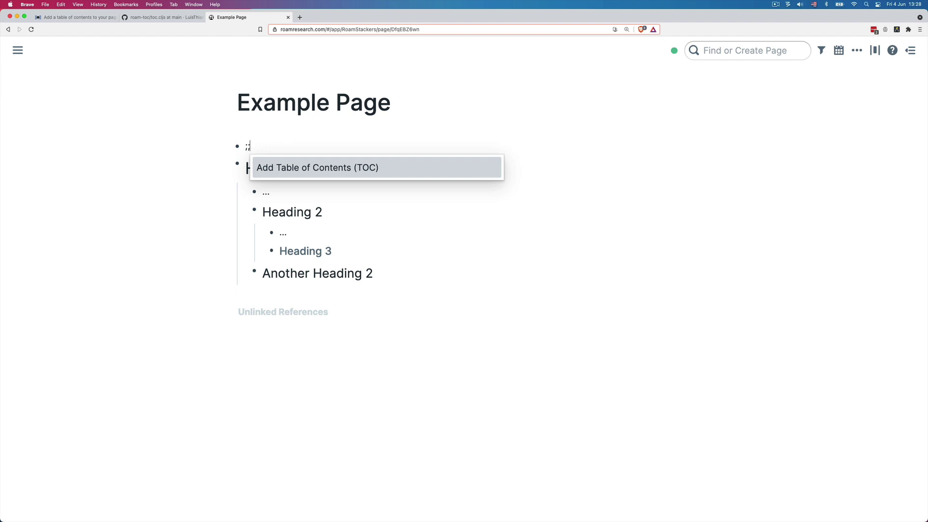
pyautogui.write('toc')
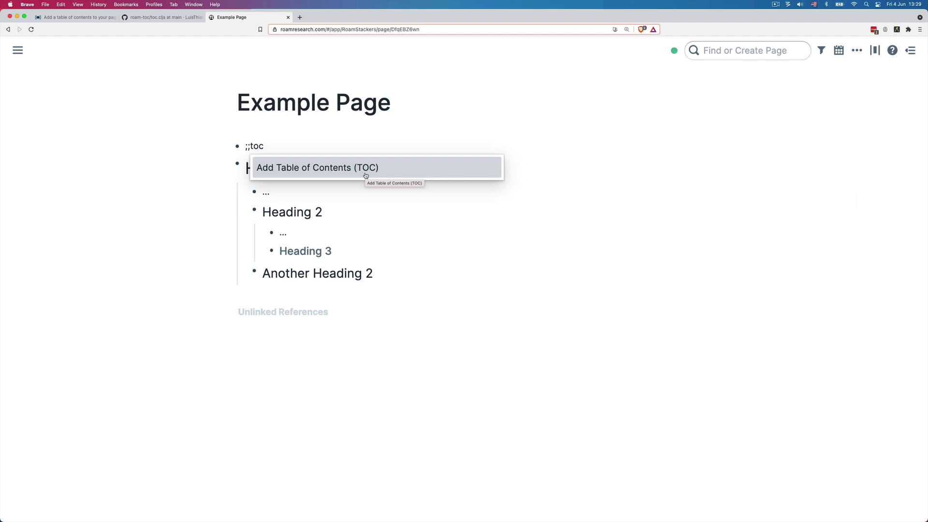
pyautogui.click(366, 169)
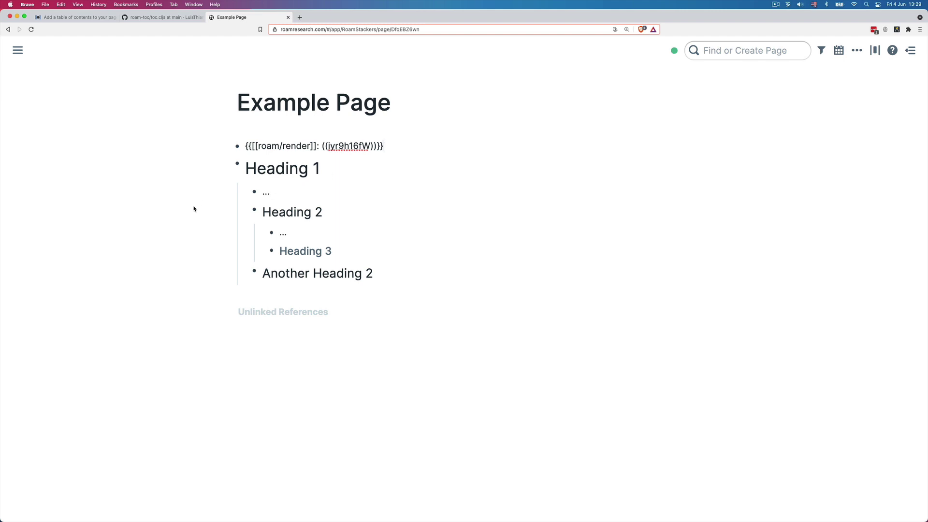
# - Leave edit mode so the TOC lists Heading 1, Heading 2, Heading 3 and Another Heading 2
pyautogui.press('Escape')
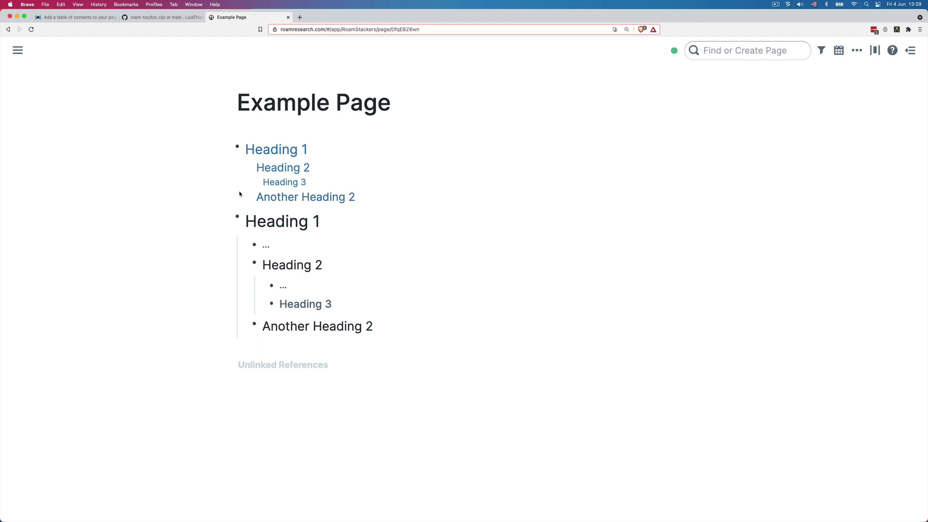
pyautogui.click(227, 217)
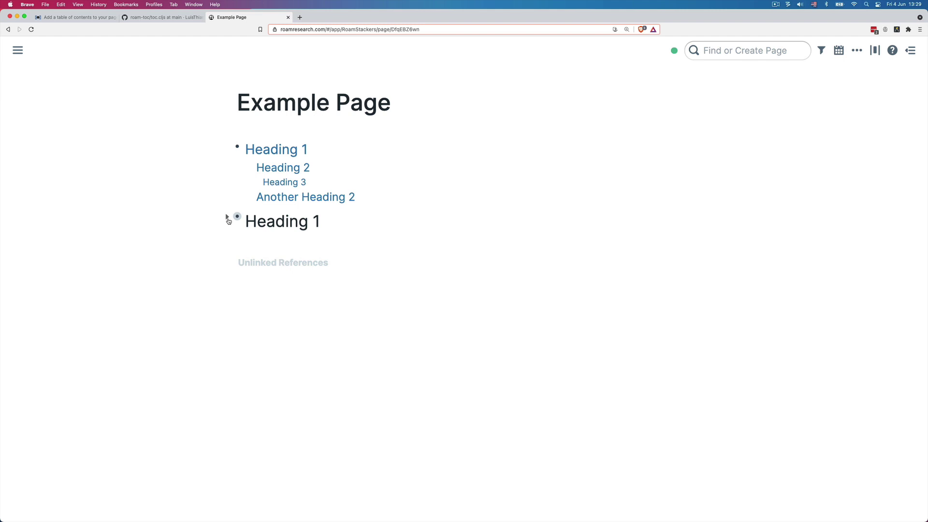
pyautogui.rightClick(258, 109)
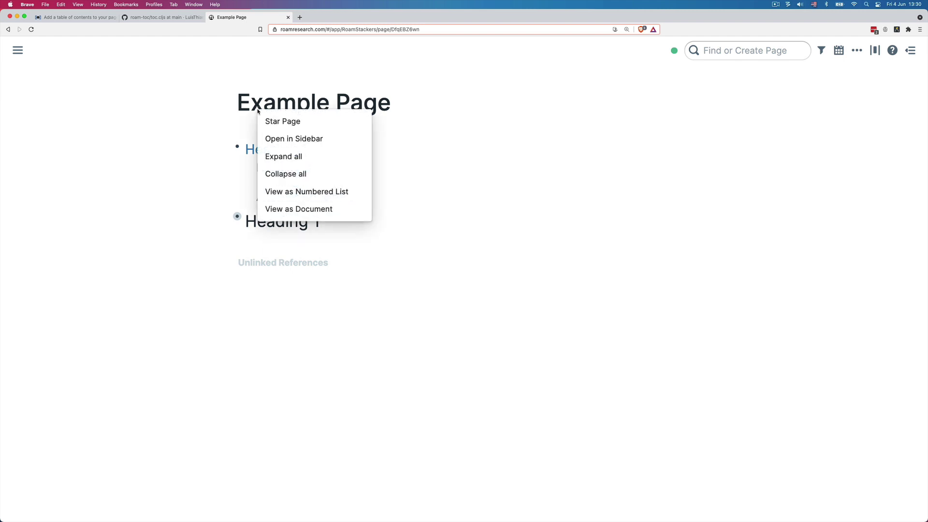
pyautogui.click(327, 165)
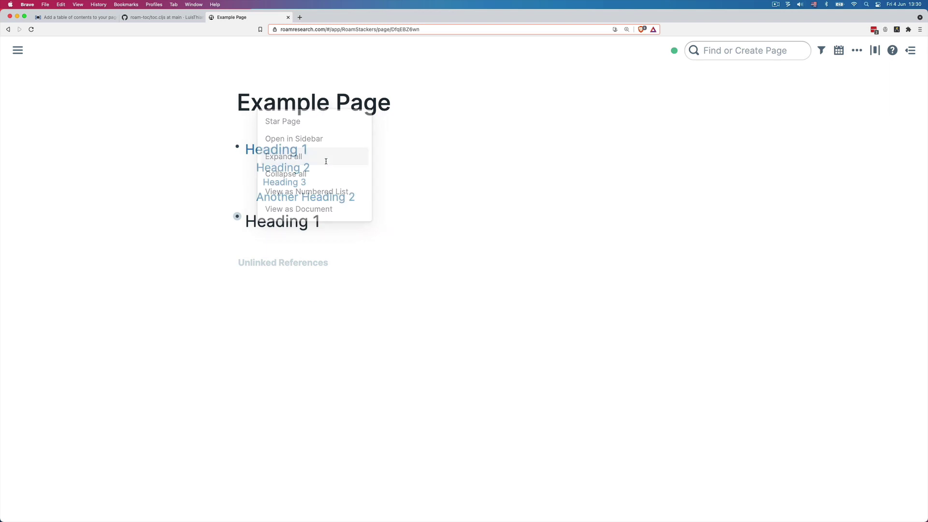